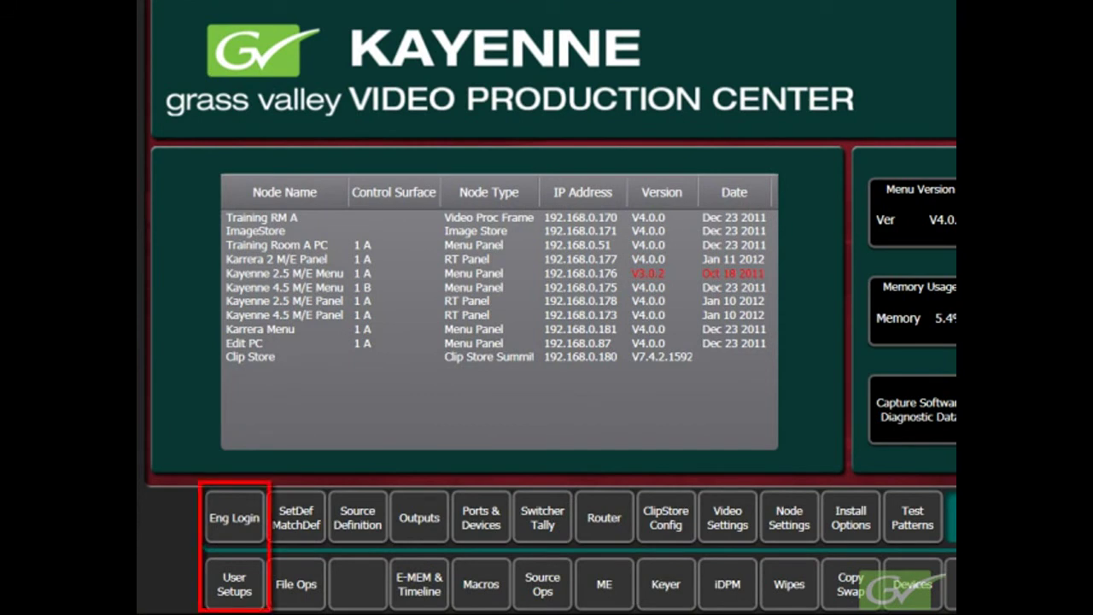
# Step: Open Panel Prefs under User Setups on the Button Mapping tab
pyautogui.click(246, 589)
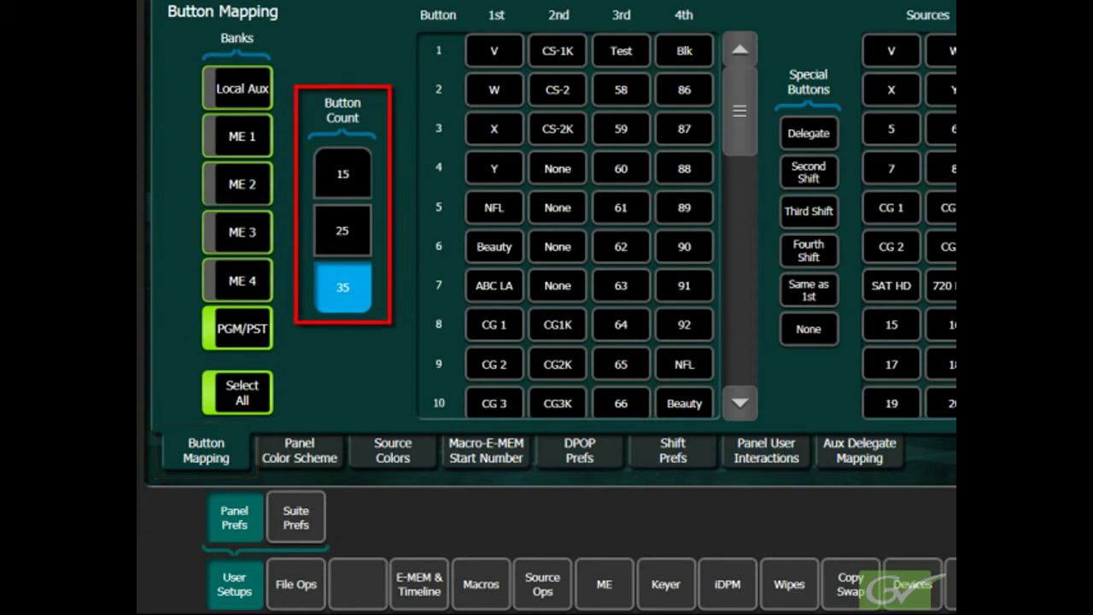
pyautogui.click(345, 230)
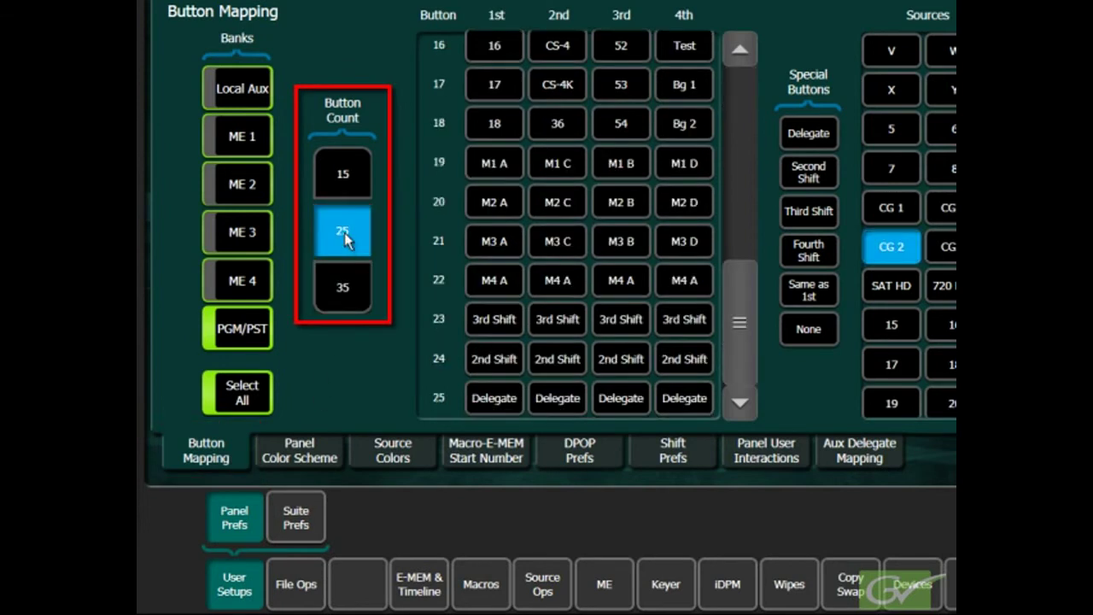
pyautogui.click(356, 173)
pyautogui.click(358, 284)
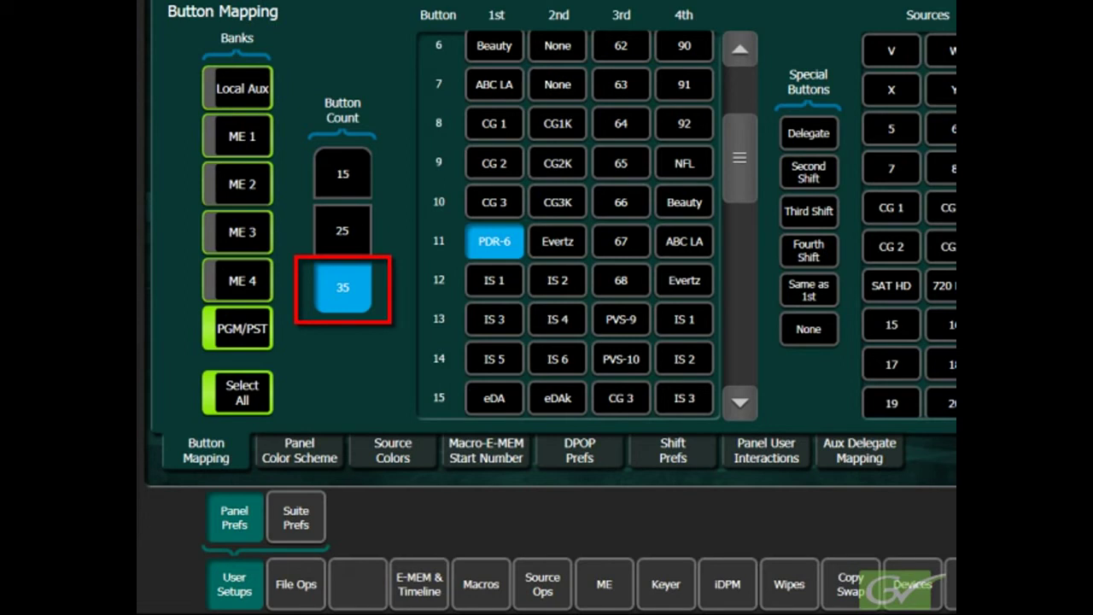
# Step: Step through the individual banks to make ME 4 active, then select all banks for mapping
pyautogui.click(242, 149)
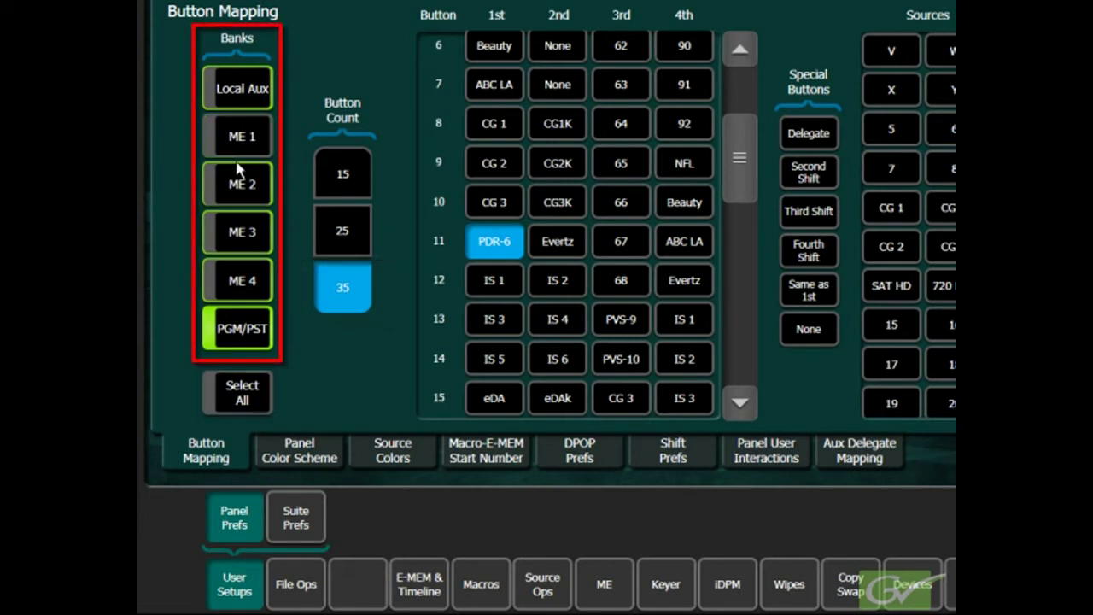
pyautogui.click(240, 183)
pyautogui.click(241, 232)
pyautogui.click(246, 328)
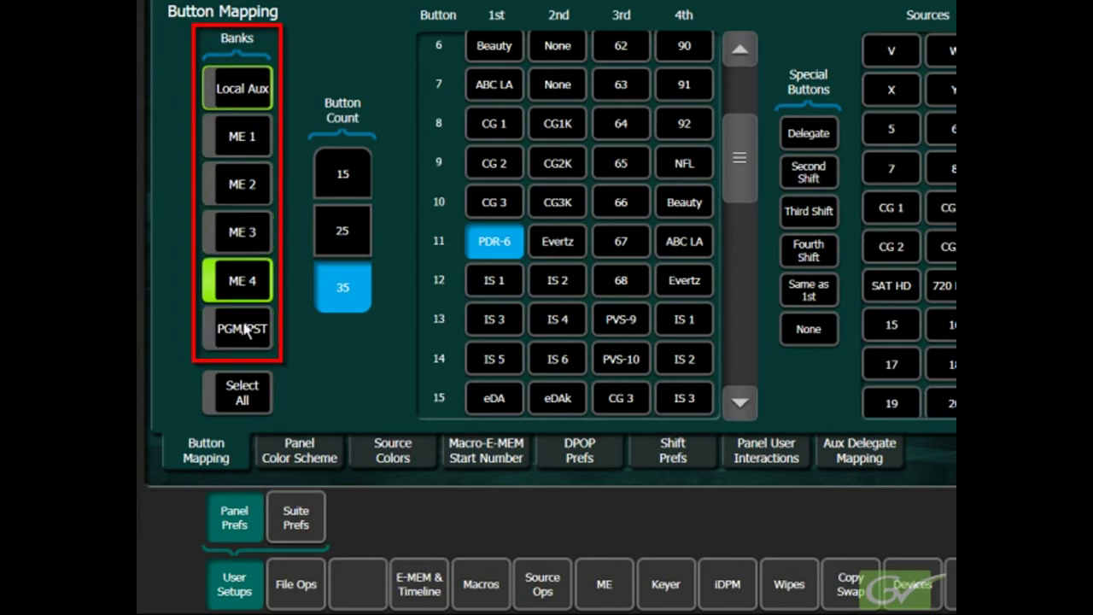
pyautogui.click(251, 407)
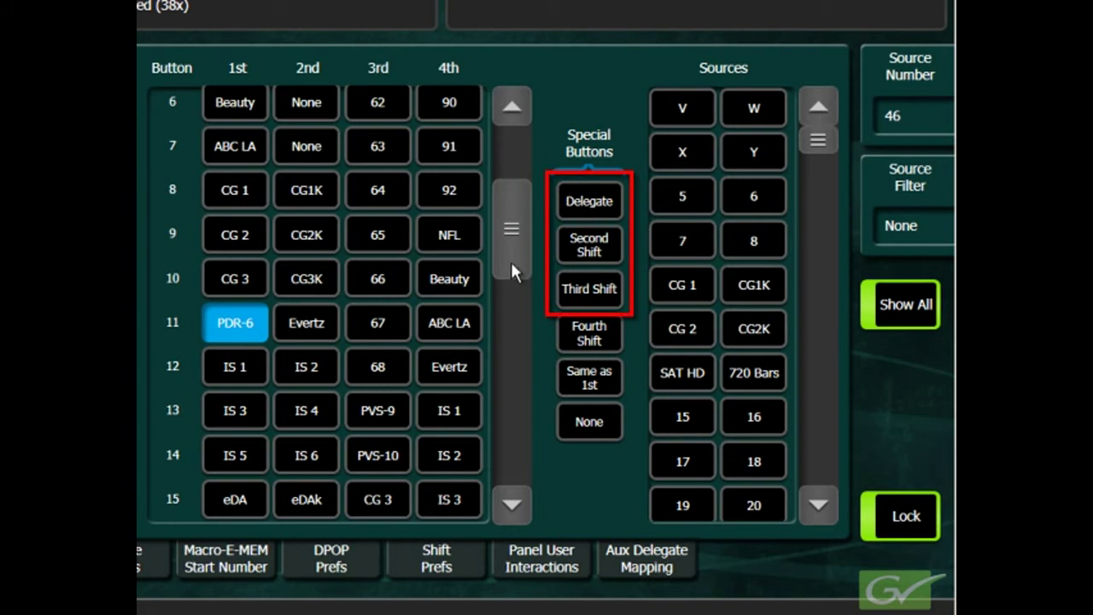
# Step: Scroll the button mapping list down to rows 26–35, showing the shift and Delegate buttons
pyautogui.moveTo(509, 256); pyautogui.dragTo(502, 454)
pyautogui.click(501, 453)
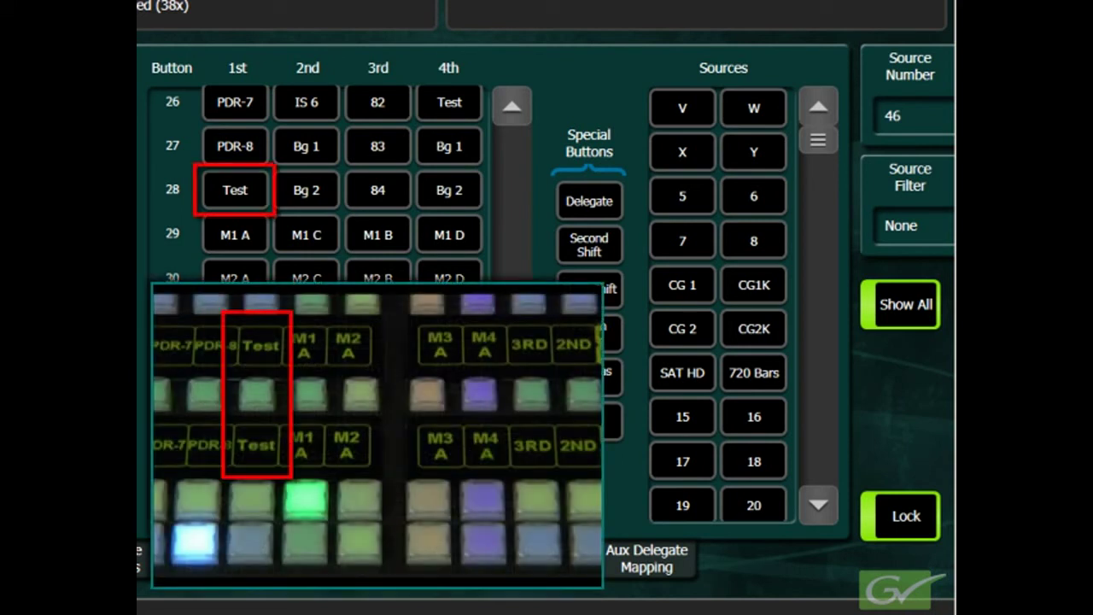
# Step: Replace Test with SAT HD on button 28's first position, then scroll back up the list
pyautogui.click(247, 193)
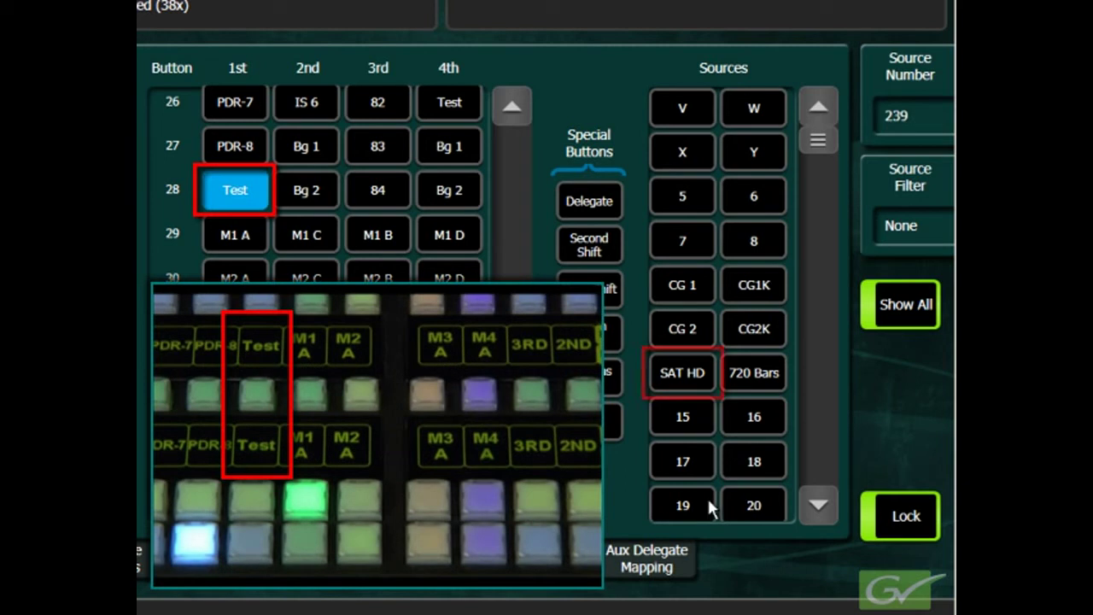
pyautogui.click(695, 378)
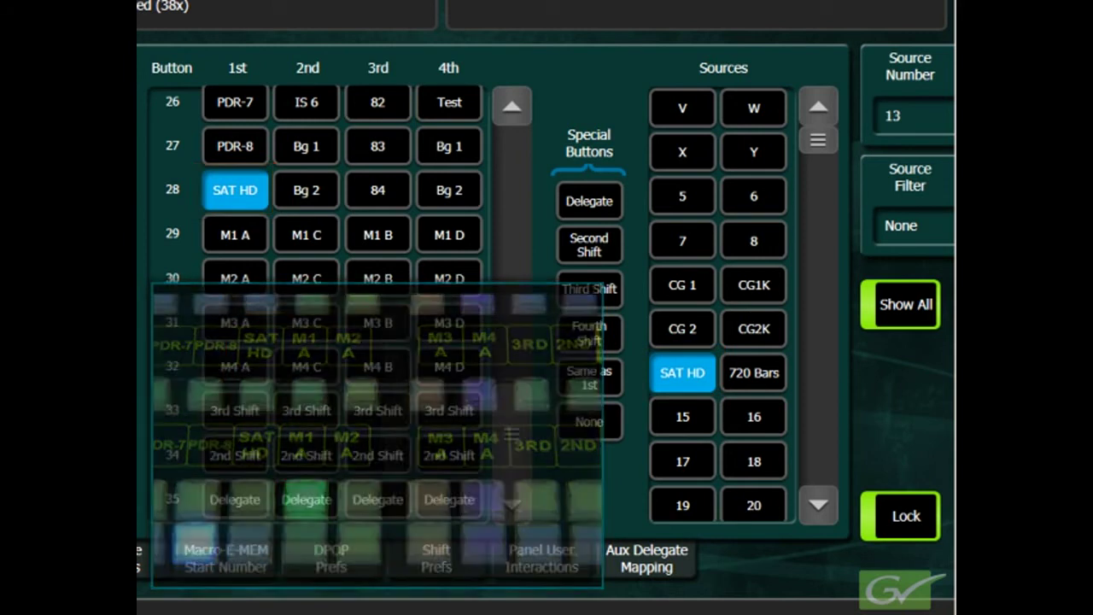
pyautogui.moveTo(506, 459); pyautogui.dragTo(474, 289)
pyautogui.scroll(2, 473, 275)
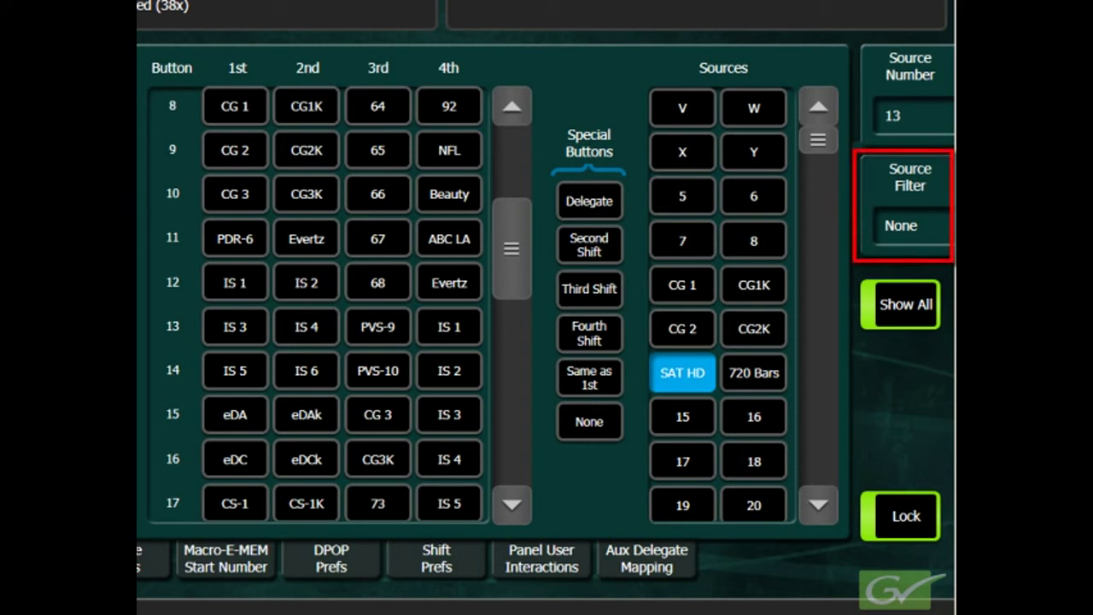
pyautogui.click(907, 215)
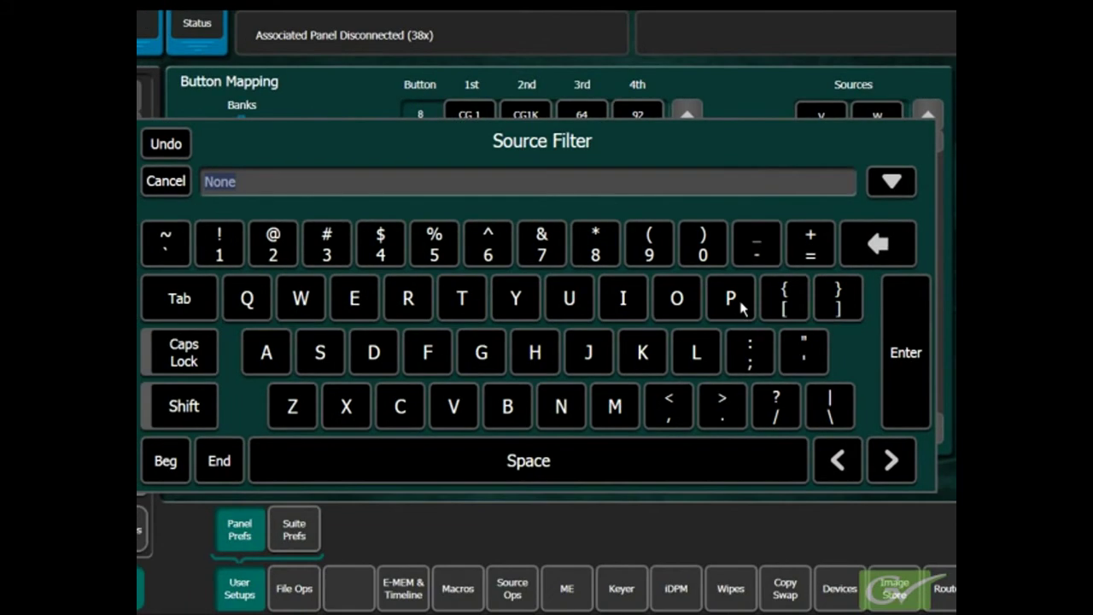
pyautogui.click(731, 299)
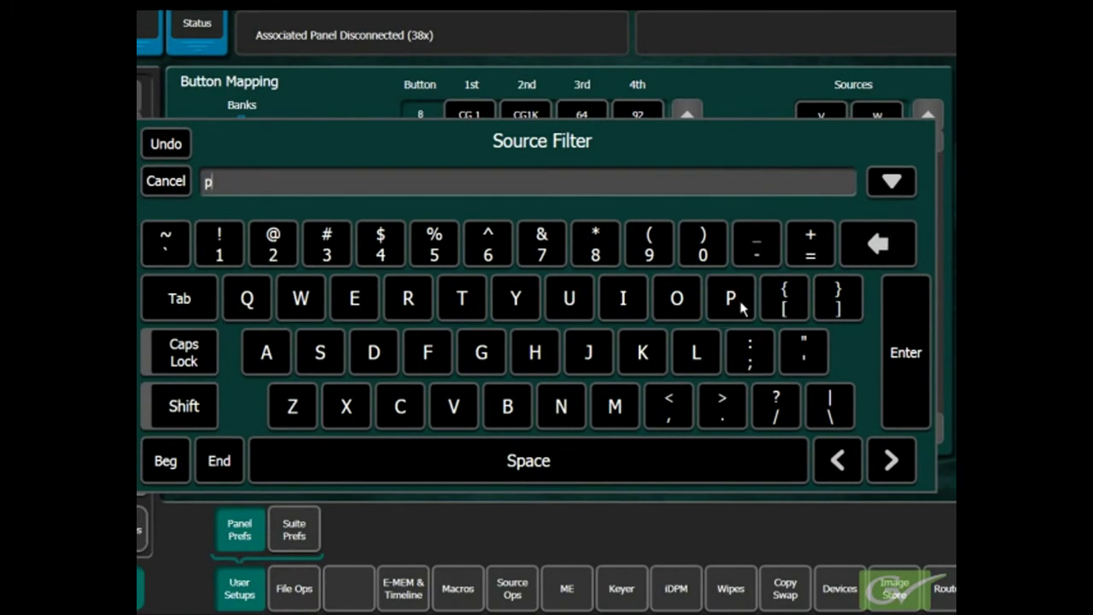
pyautogui.click(388, 365)
pyautogui.click(909, 397)
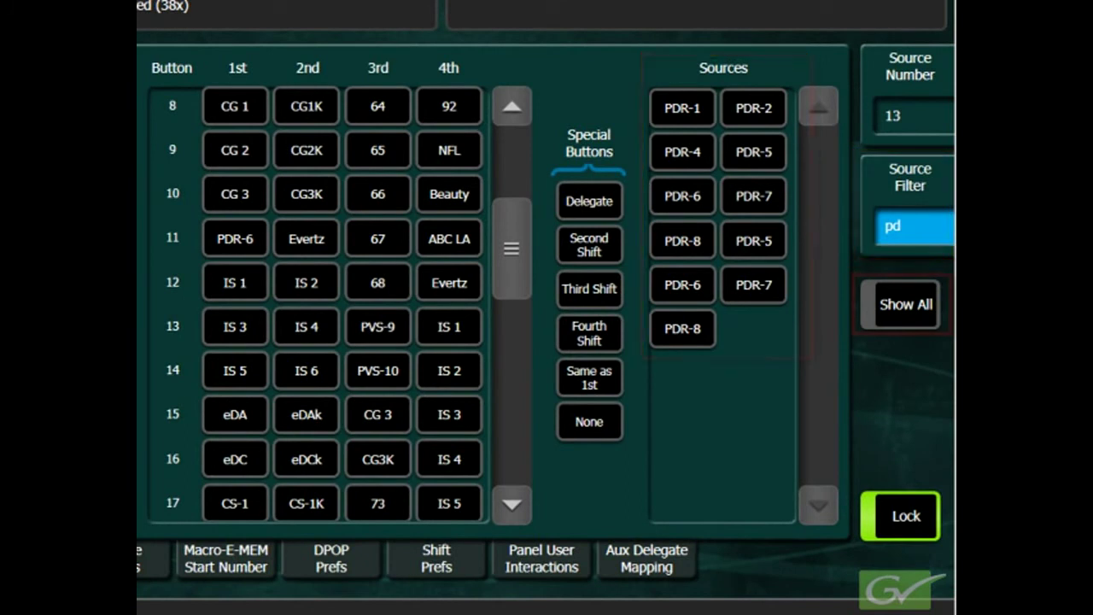
pyautogui.click(915, 315)
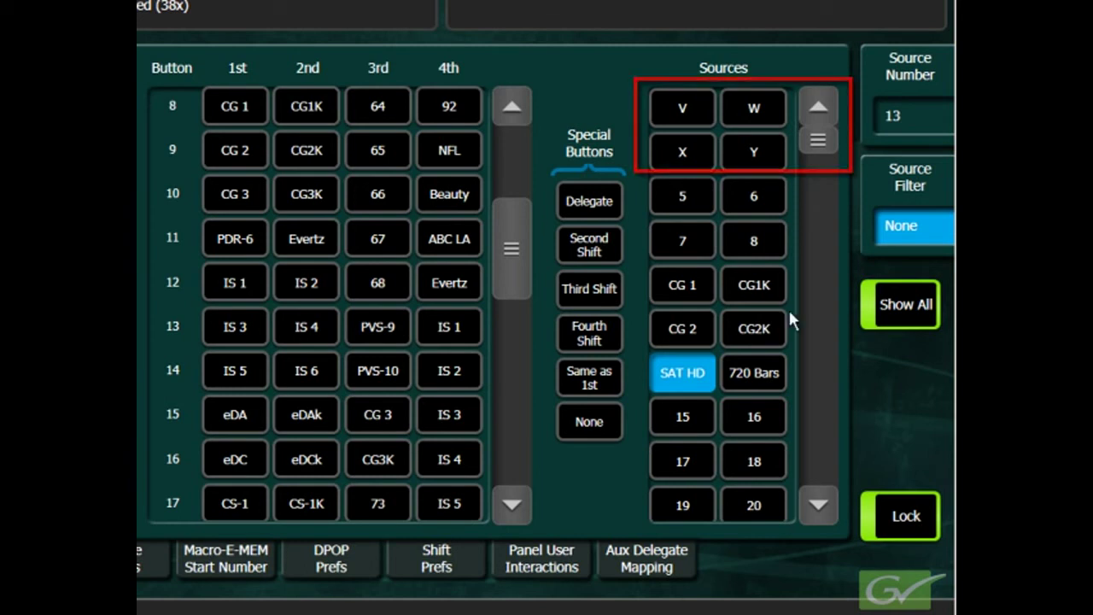
pyautogui.moveTo(808, 129); pyautogui.dragTo(809, 468)
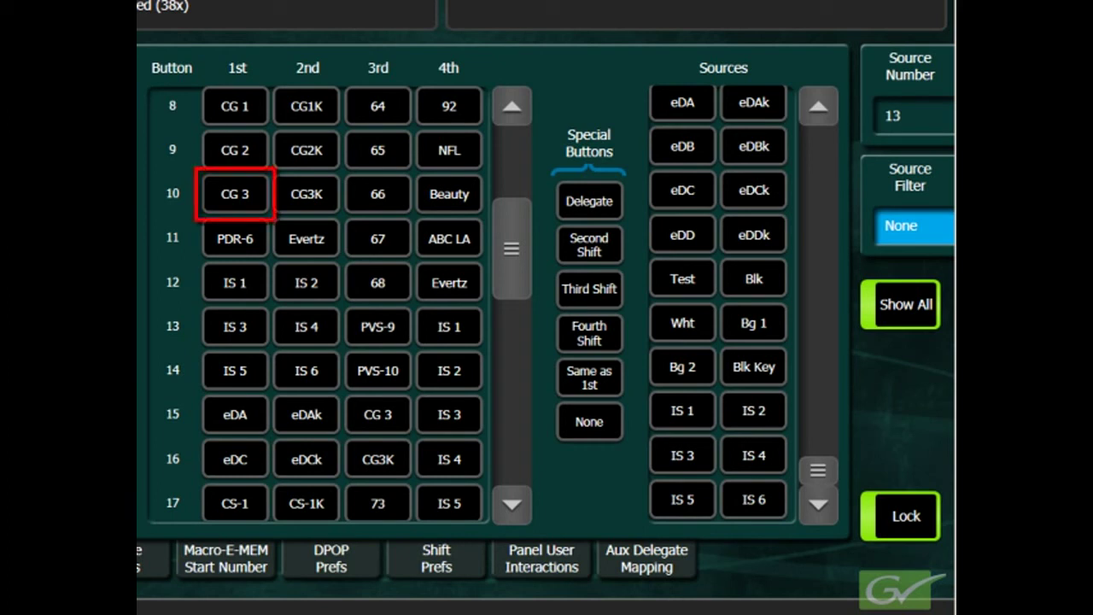
pyautogui.click(231, 194)
pyautogui.click(879, 513)
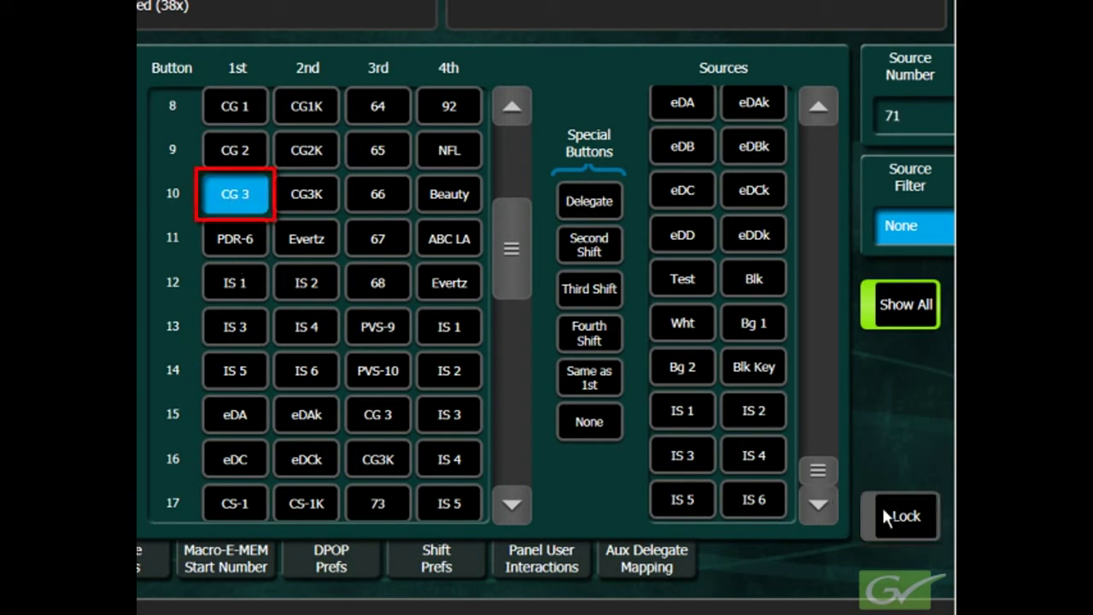
pyautogui.click(260, 208)
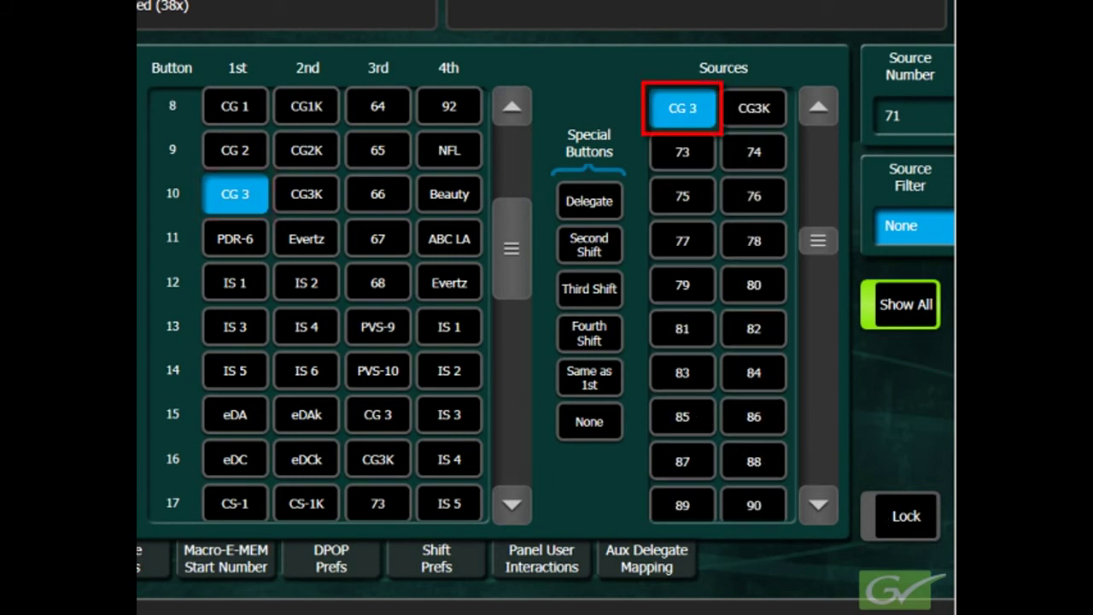
pyautogui.click(936, 529)
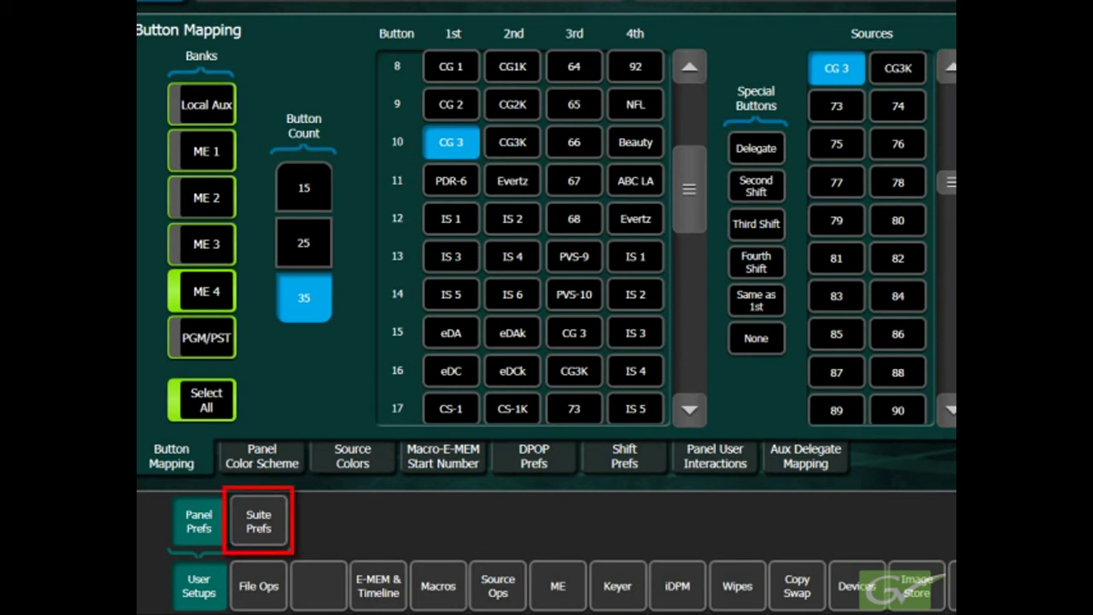
# Step: Open Suite Prefs on the Source Patch tab
pyautogui.click(245, 539)
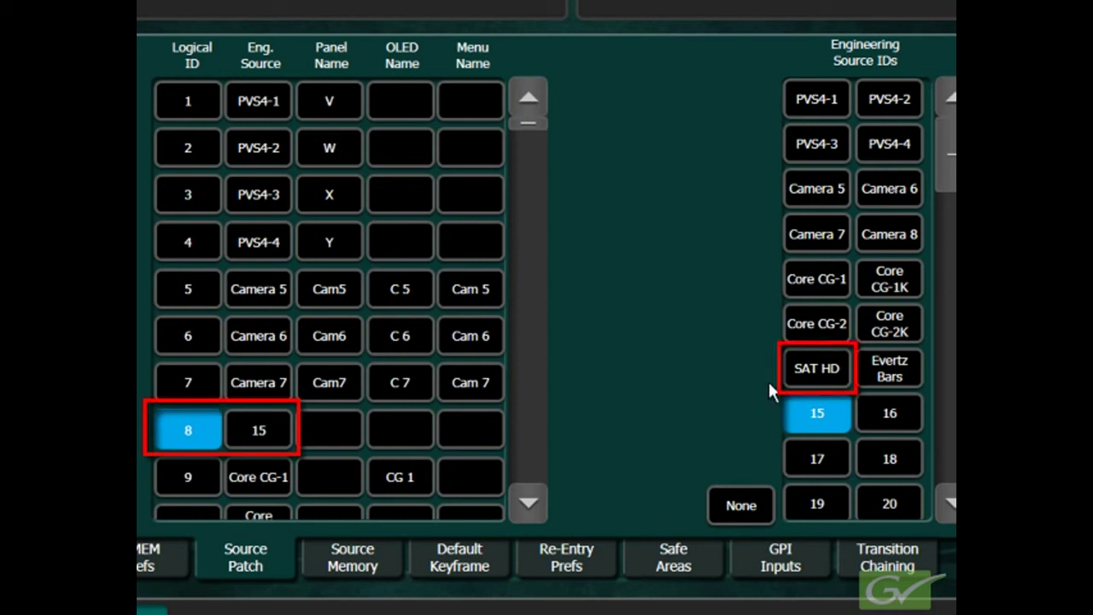
pyautogui.click(820, 368)
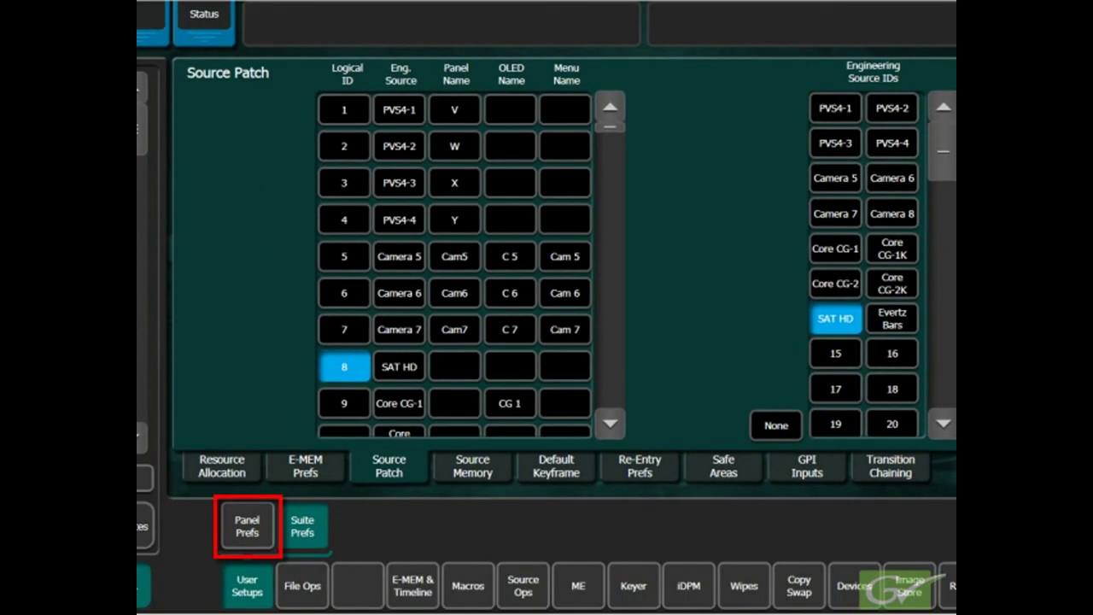
# Step: Open Panel Prefs and show the Panel Color Scheme page with the Rainbow scheme
pyautogui.click(247, 530)
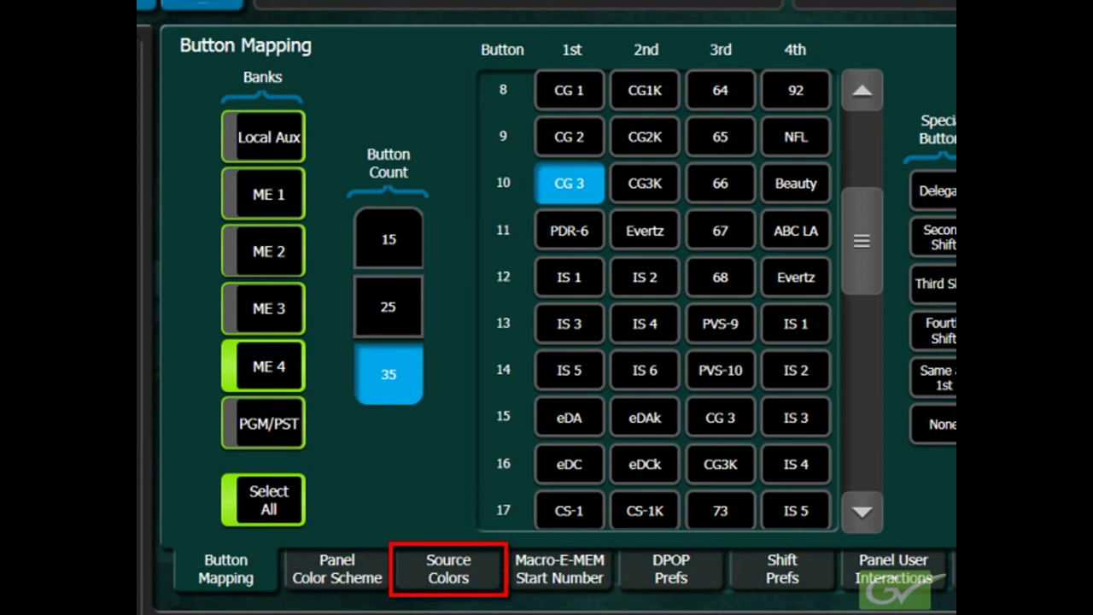
pyautogui.click(378, 583)
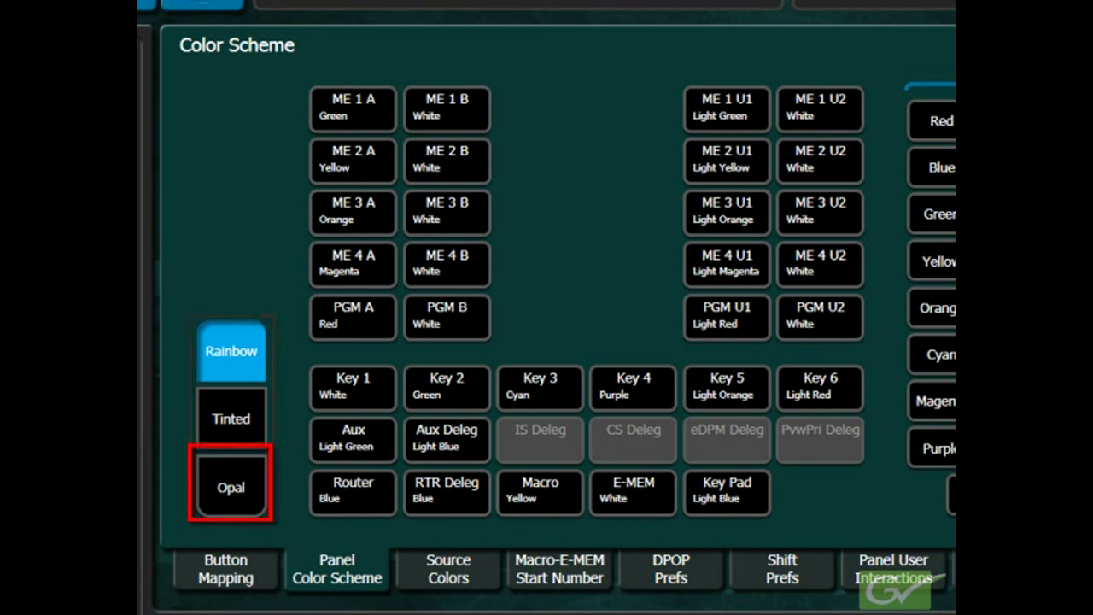
pyautogui.click(231, 487)
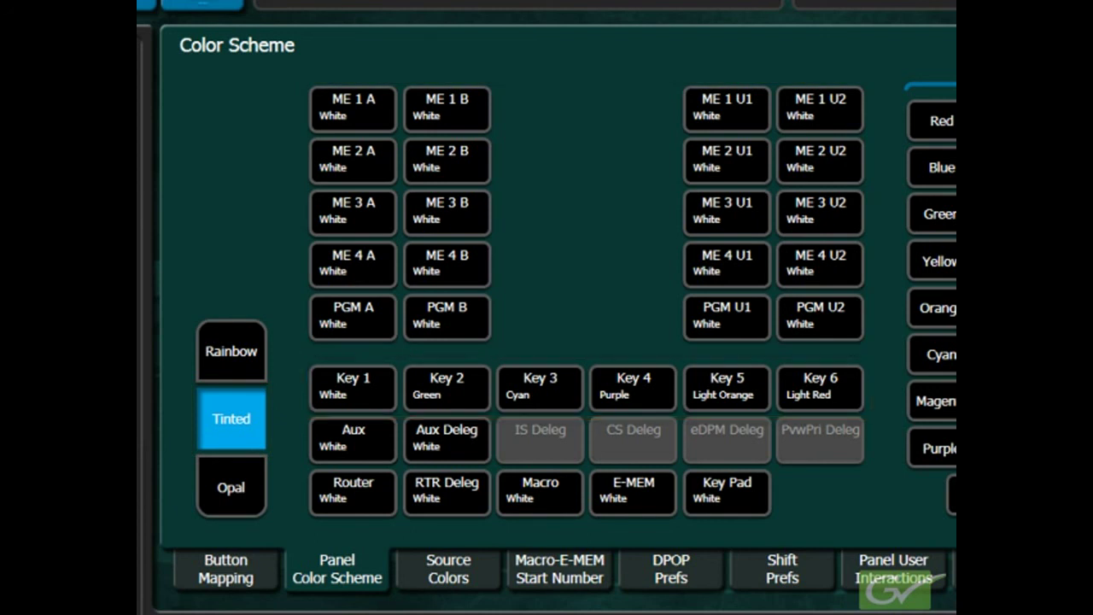
pyautogui.click(230, 351)
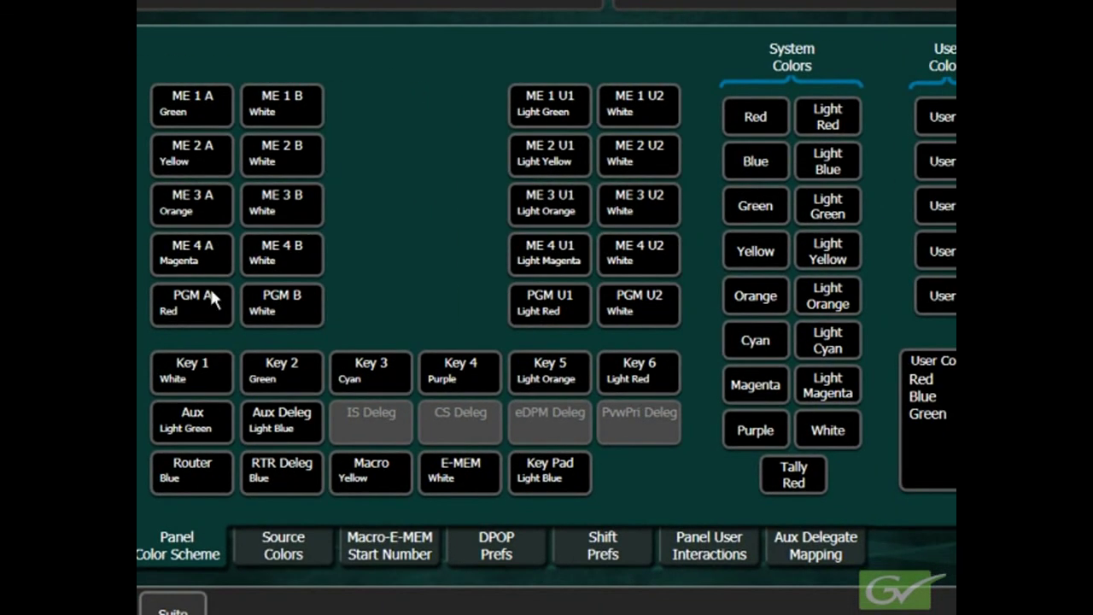
# Step: Recolour the ME 4 A buttons from Magenta to User 1, briefly trying Orange first
pyautogui.click(198, 261)
pyautogui.click(737, 299)
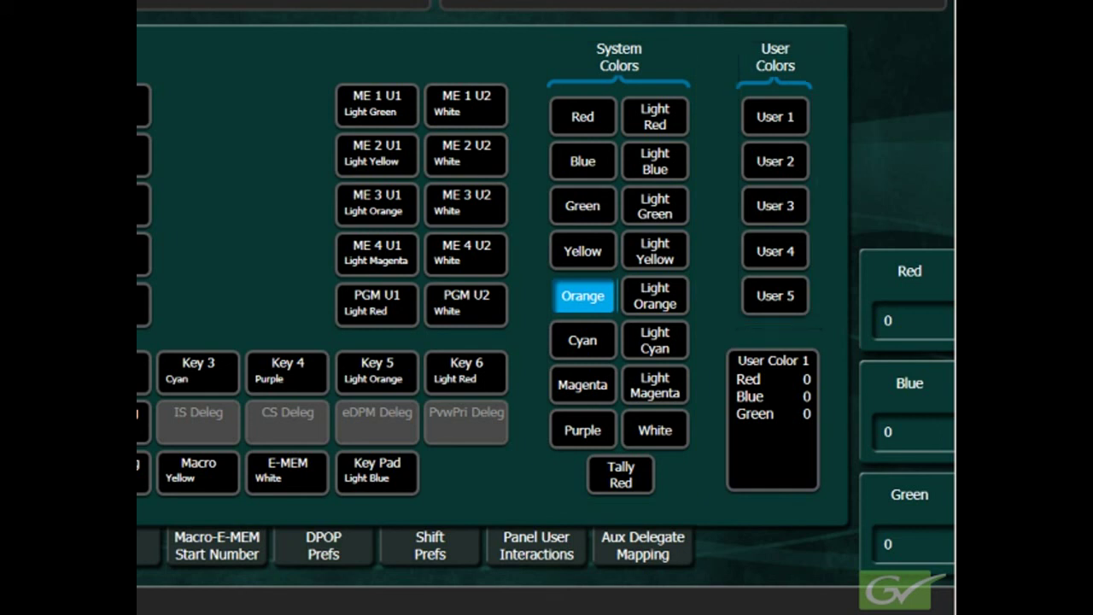
pyautogui.click(793, 128)
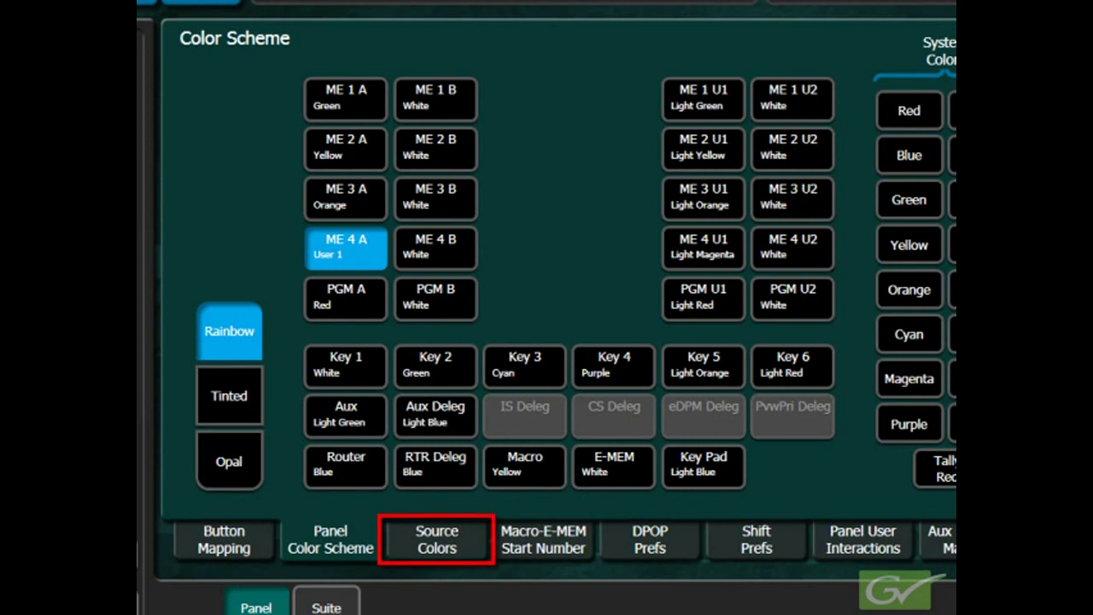
# Step: On Source Colors, colour PVS4-4 orange, Camera 5 cyan and Camera 6 purple
pyautogui.click(415, 557)
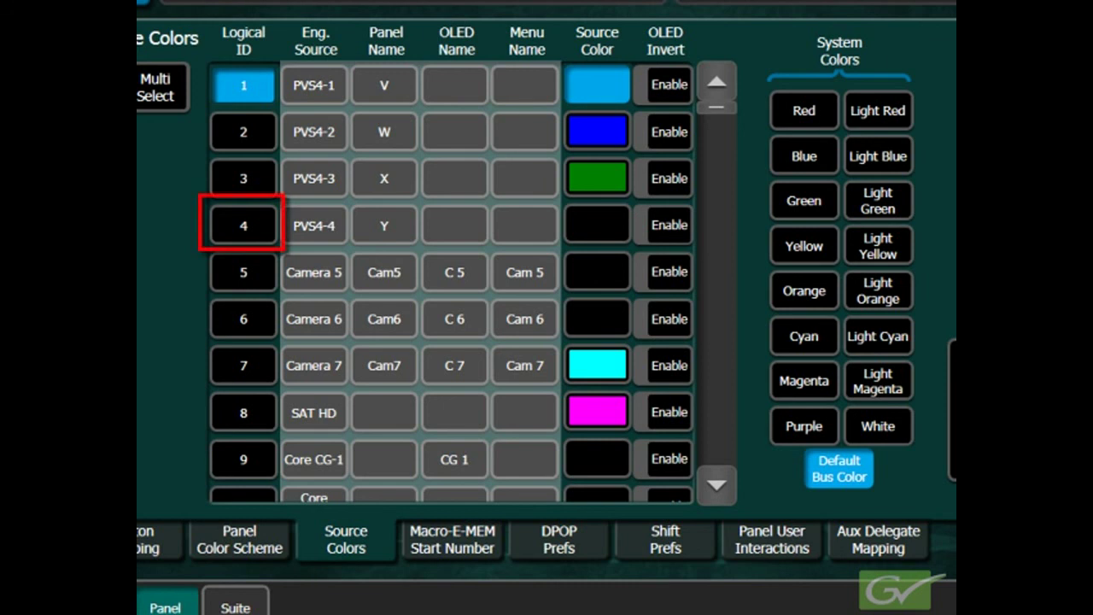
pyautogui.click(253, 220)
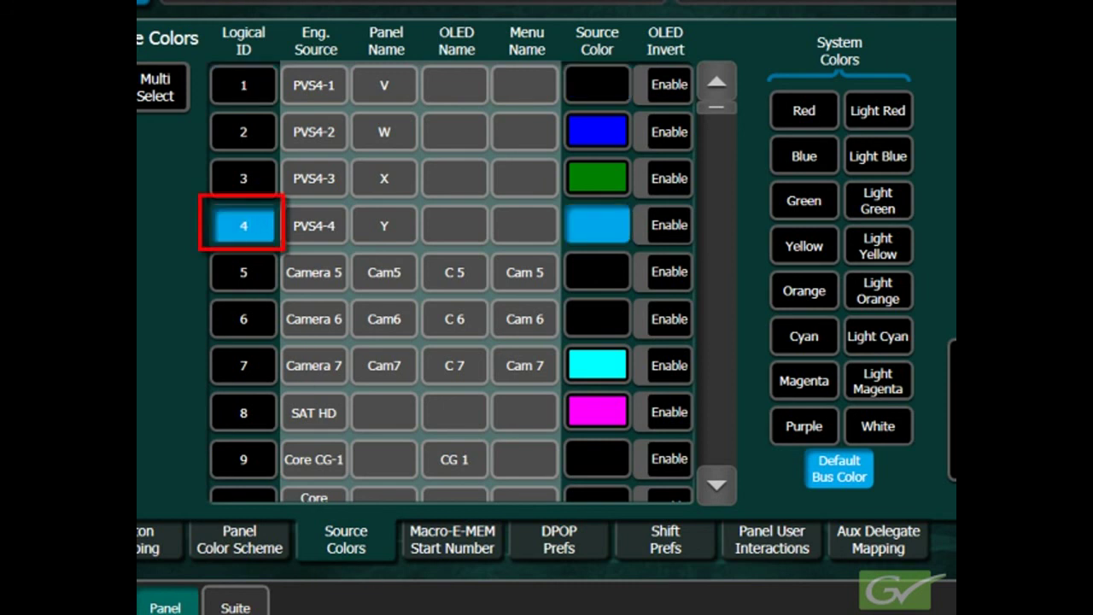
pyautogui.click(794, 291)
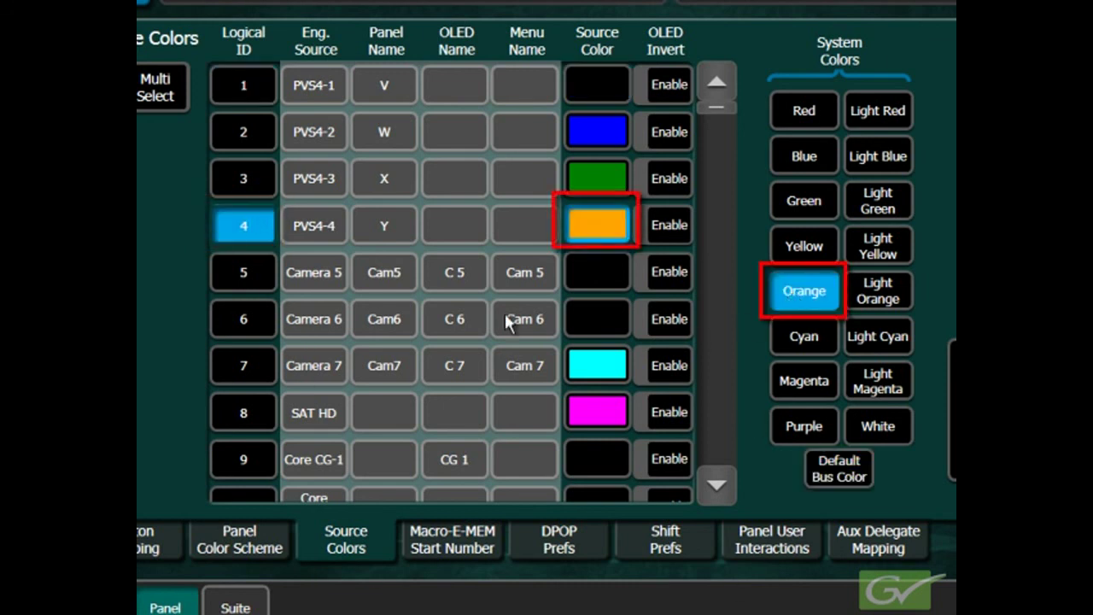
pyautogui.click(247, 269)
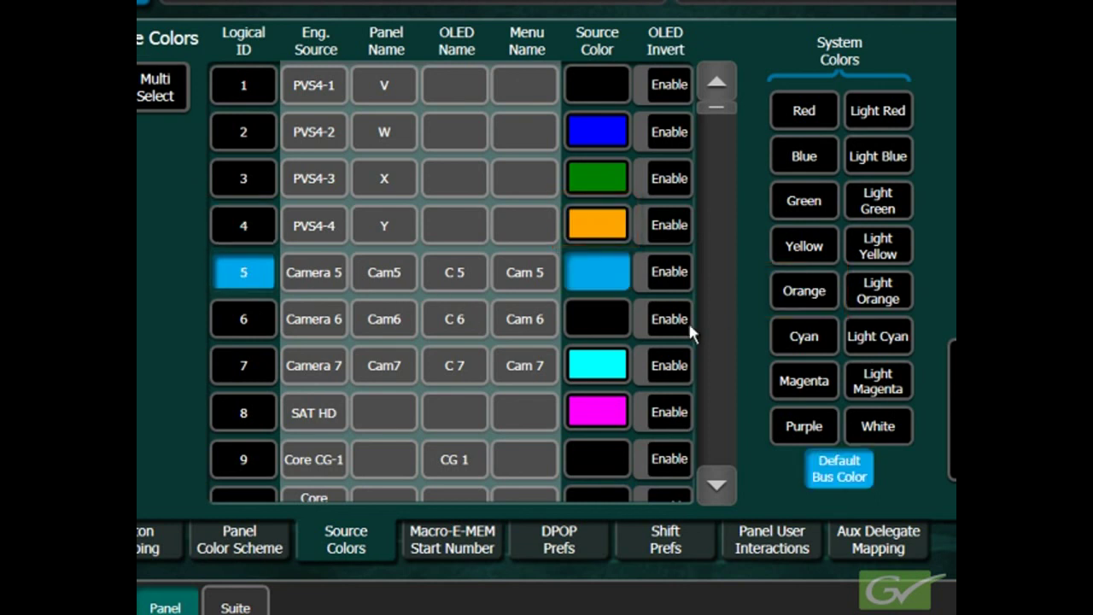
pyautogui.click(802, 336)
pyautogui.click(300, 323)
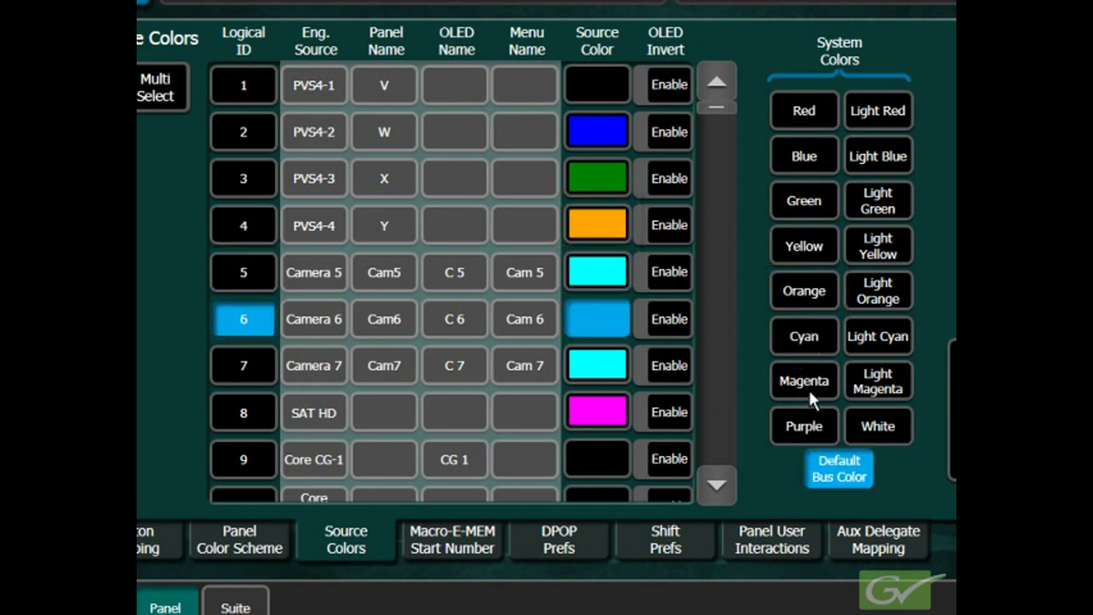
pyautogui.click(833, 423)
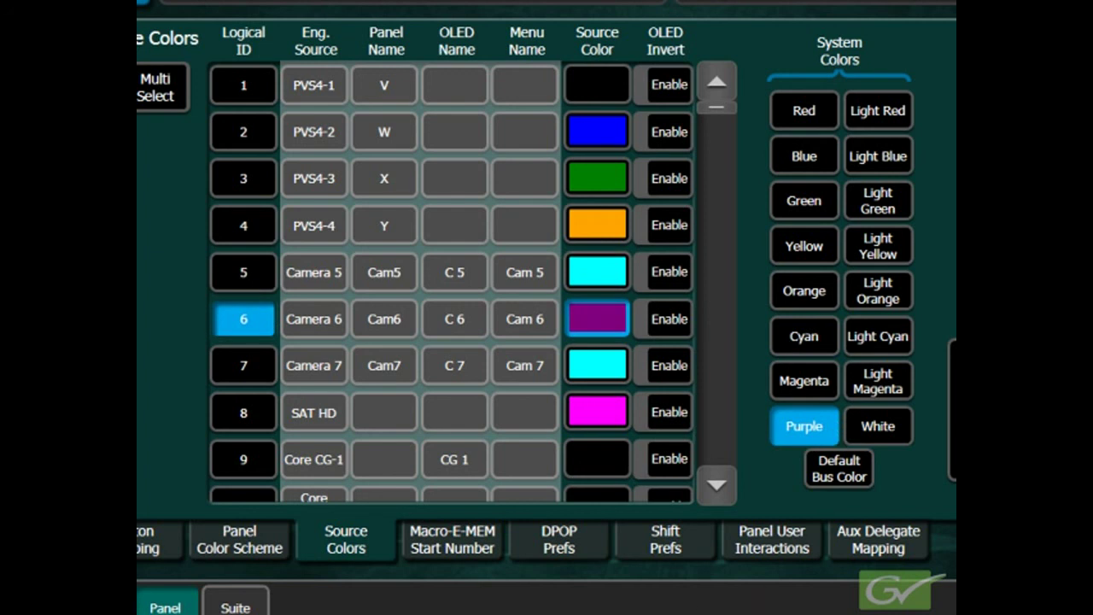
# Step: Reset SAT HD, Camera 7 and Camera 6 to the default bus colour
pyautogui.click(261, 416)
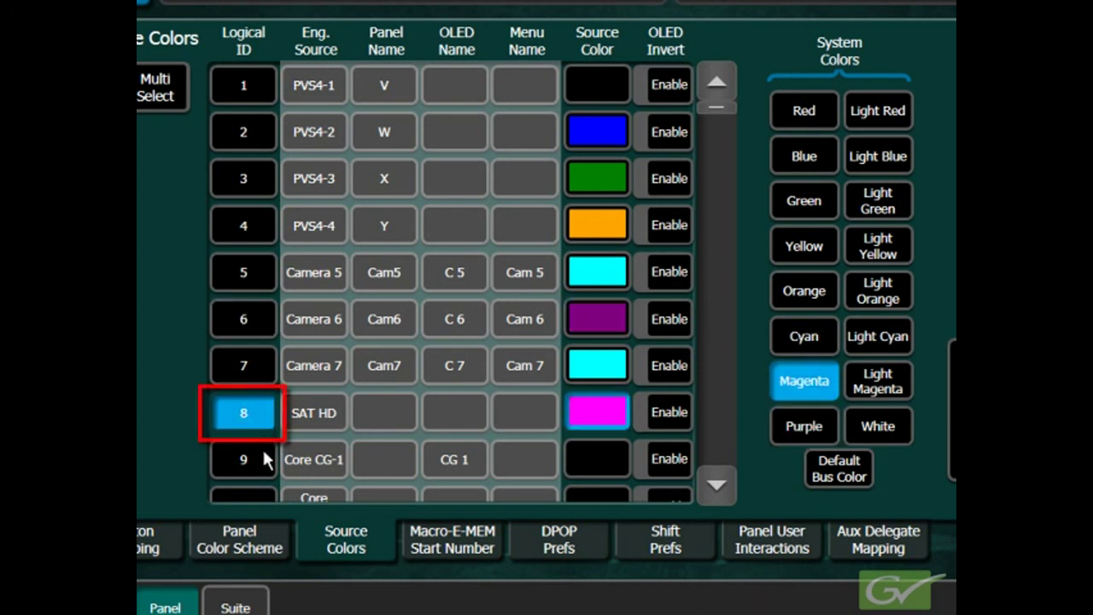
pyautogui.click(837, 470)
pyautogui.click(247, 364)
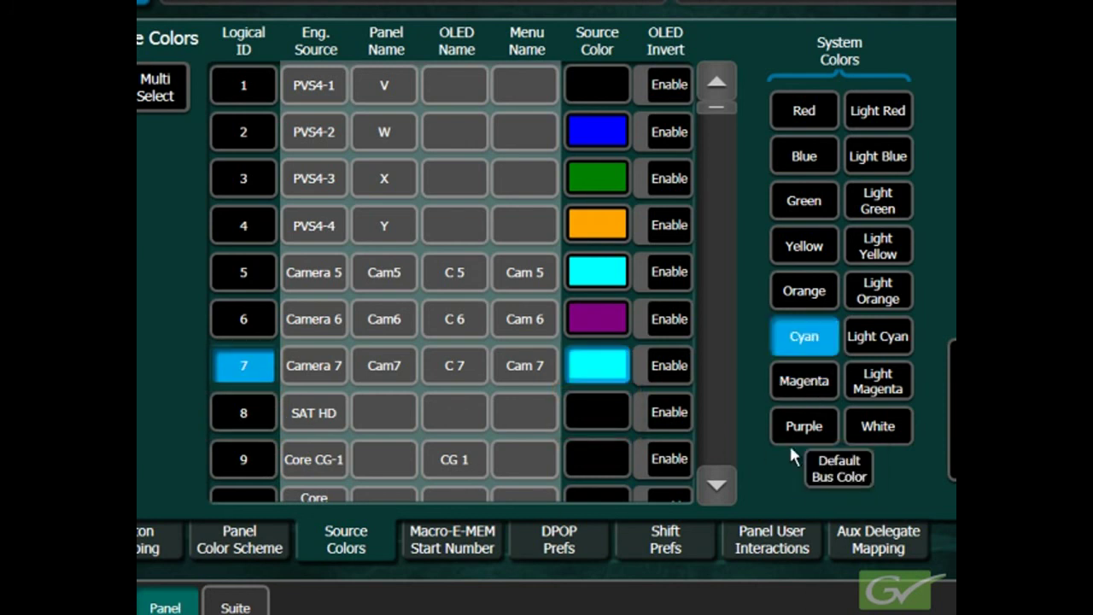
pyautogui.click(809, 462)
pyautogui.click(267, 316)
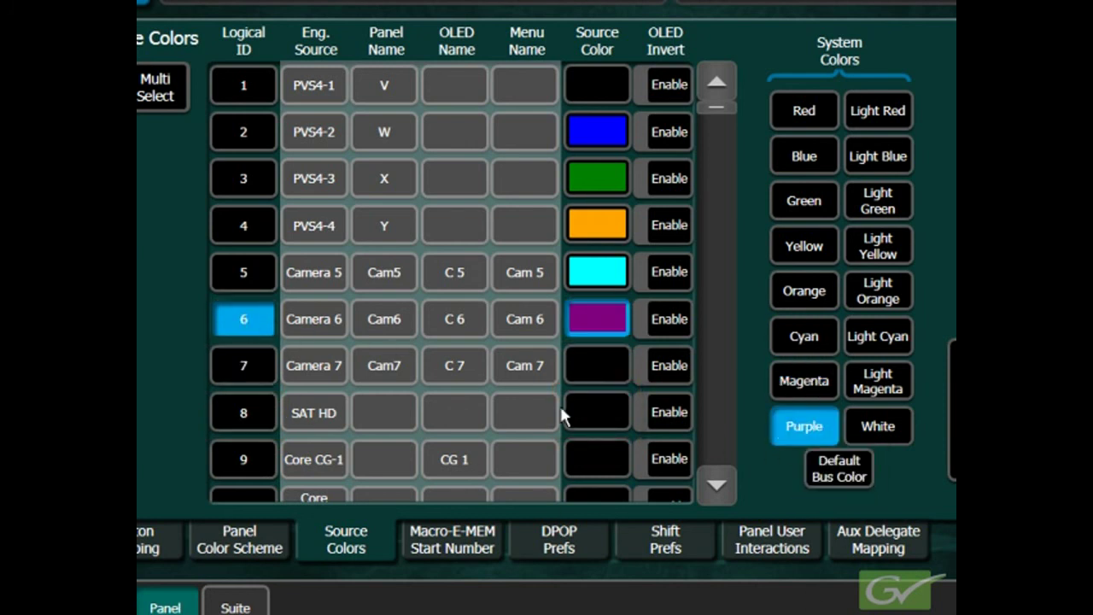
pyautogui.click(836, 478)
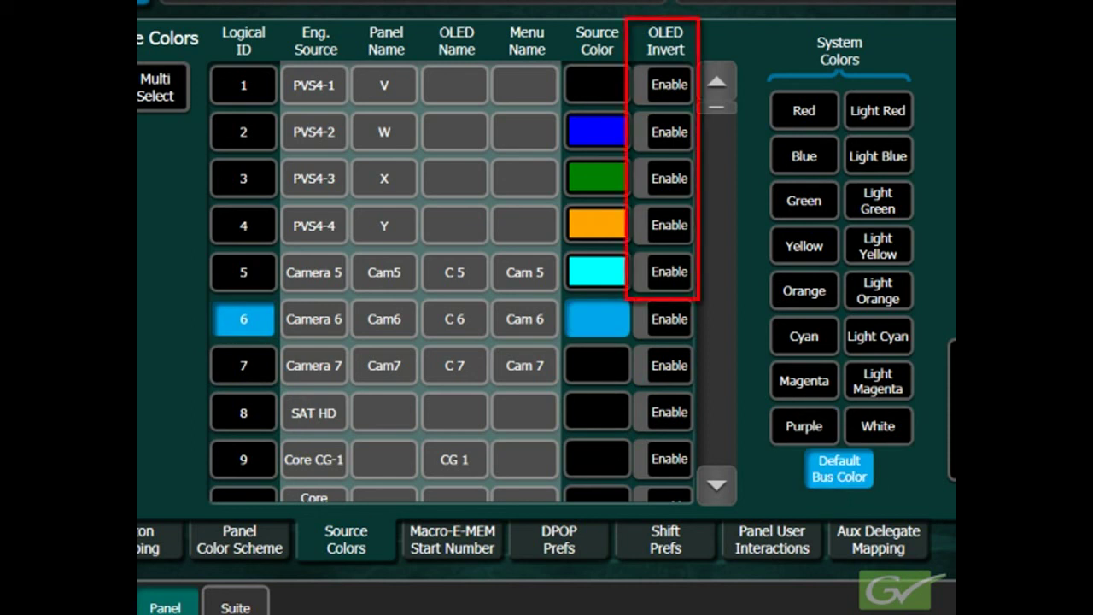
# Step: Enable OLED Invert for Camera 5, PVS4-4 and PVS4-3
pyautogui.click(667, 277)
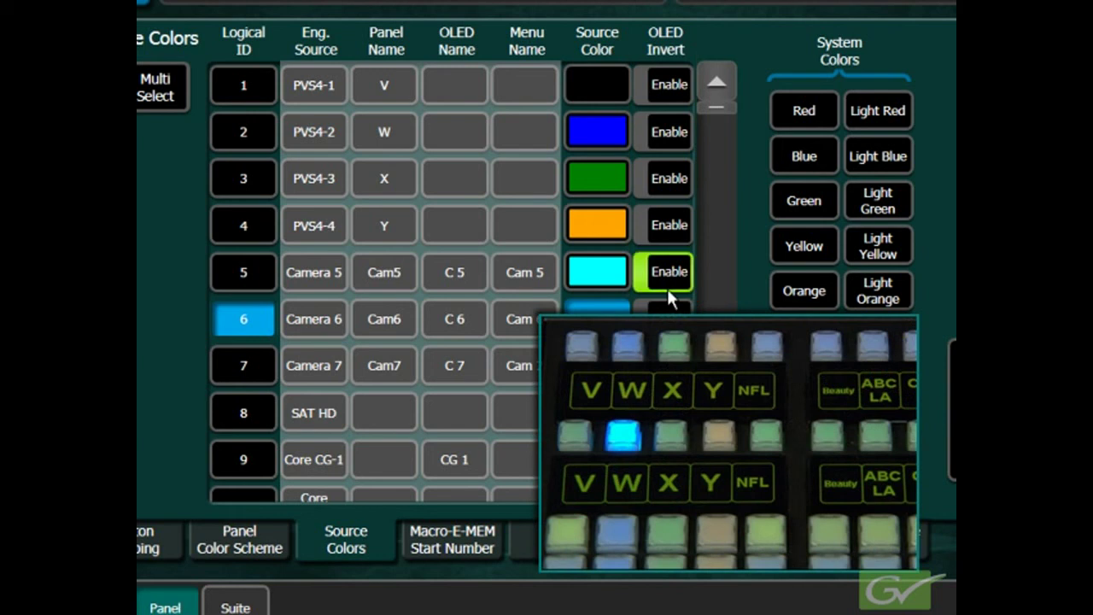
pyautogui.click(672, 221)
pyautogui.click(671, 181)
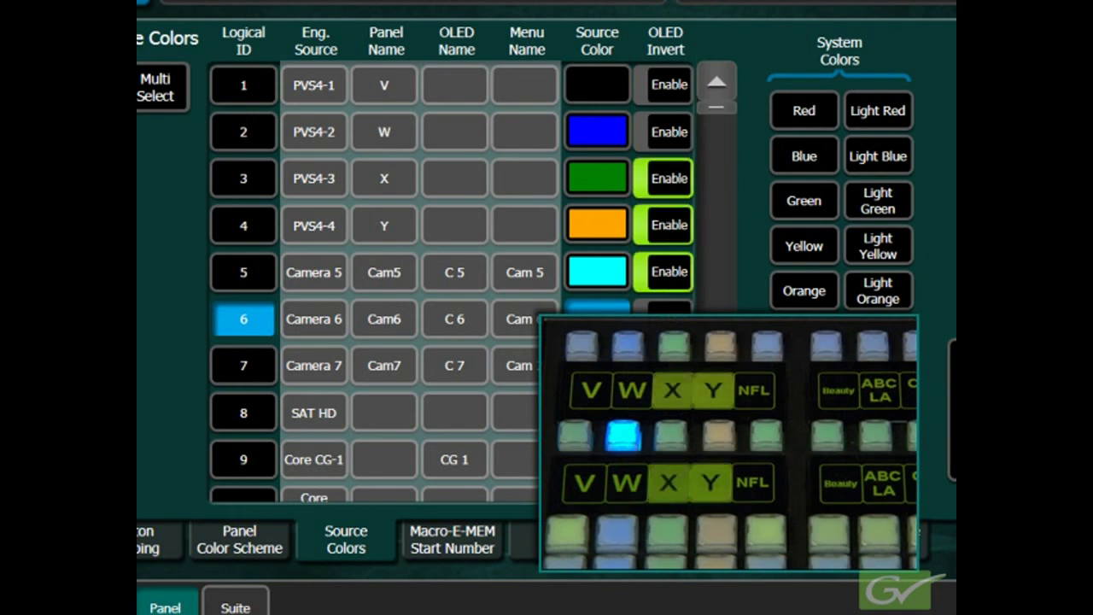